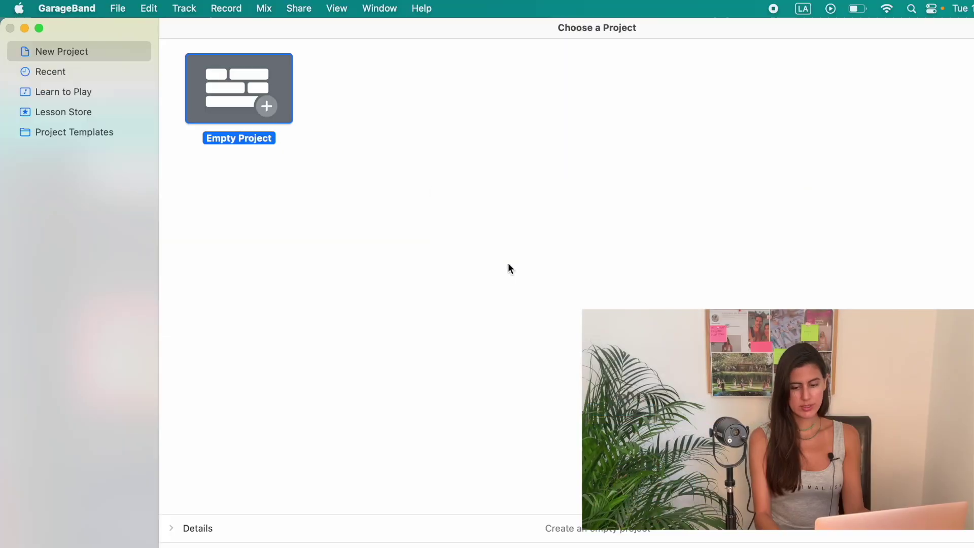
- Create an empty project with one Audio track recording from the Shure MV7 microphone
{"action": "double_click", "coordinate": [231, 84]}
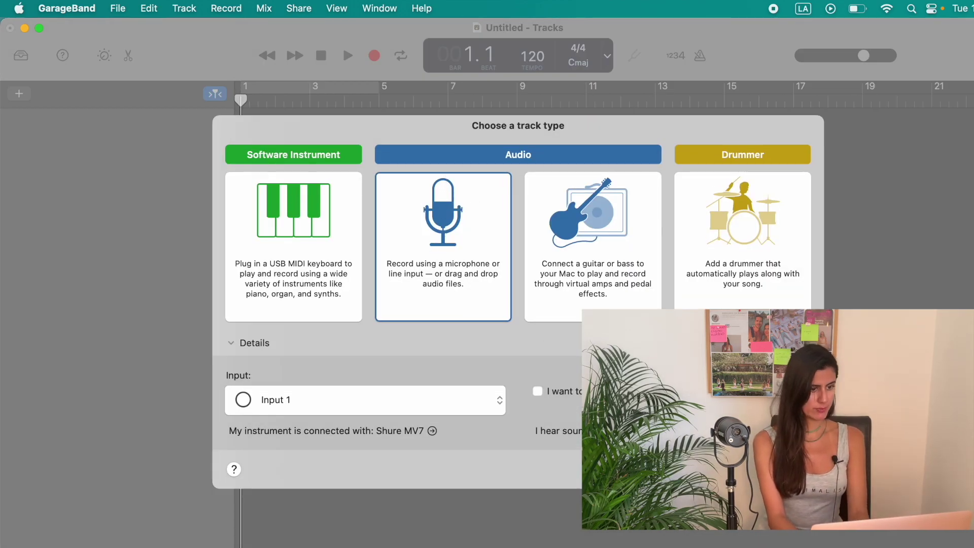
{"action": "key", "text": "Return"}
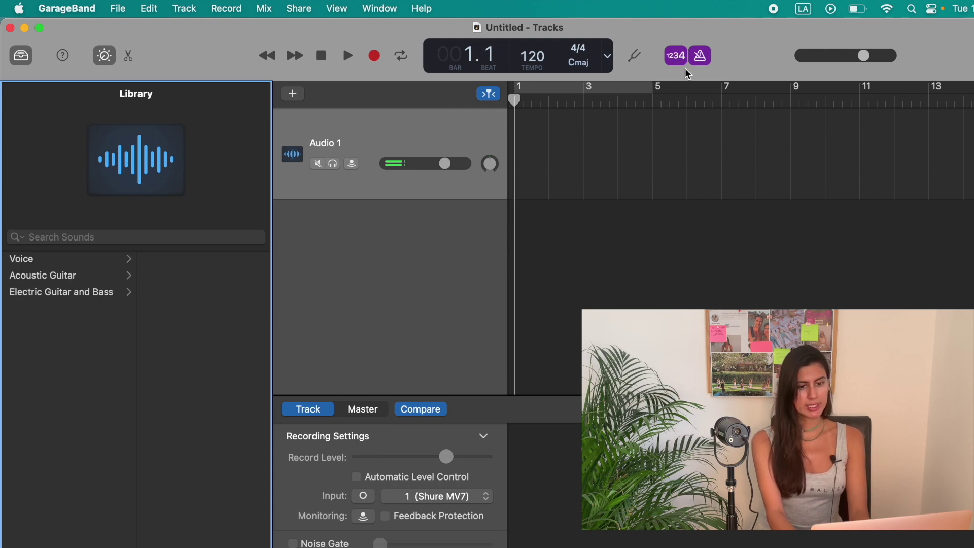
- Turn off the metronome and 1234 count-in, and set the LCD display to Time
{"action": "left_click", "coordinate": [703, 56]}
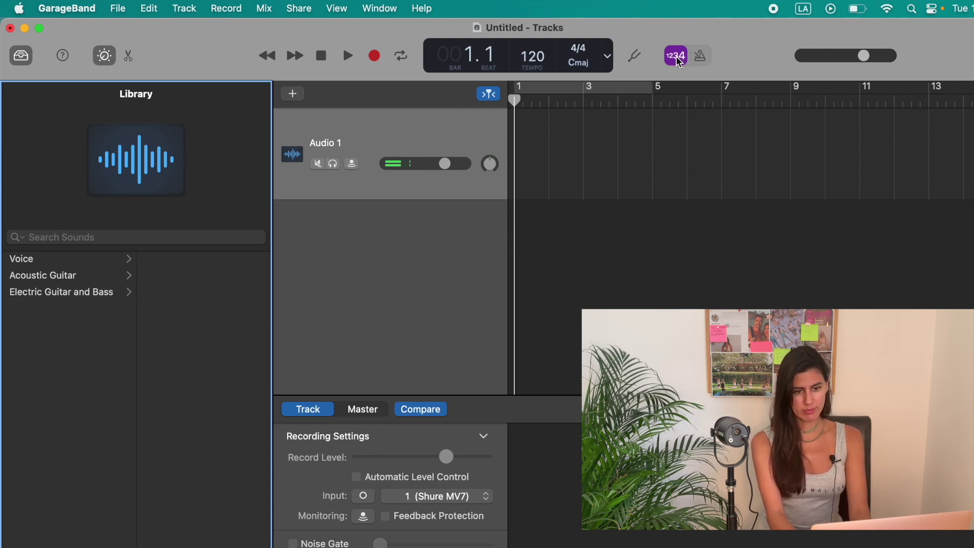
{"action": "left_click", "coordinate": [678, 60]}
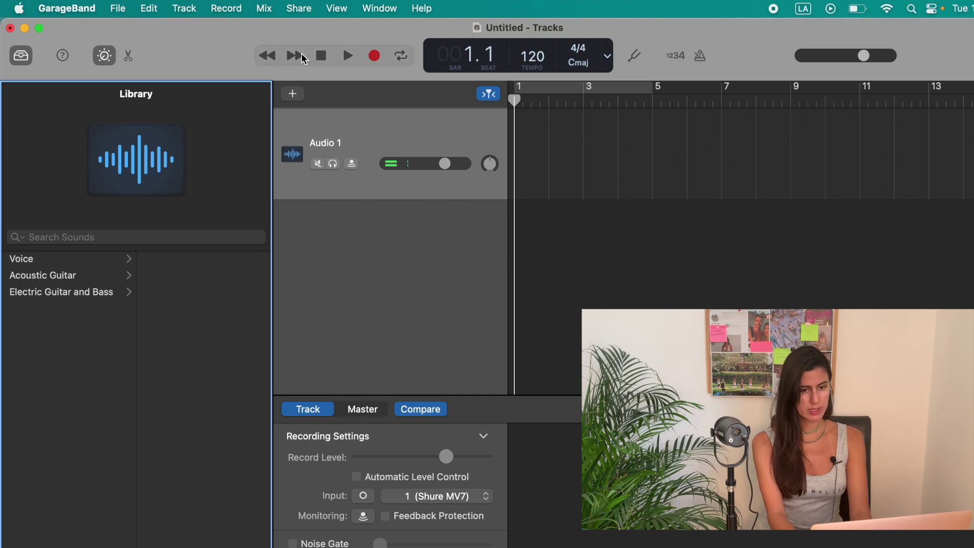
{"action": "left_click", "coordinate": [608, 56]}
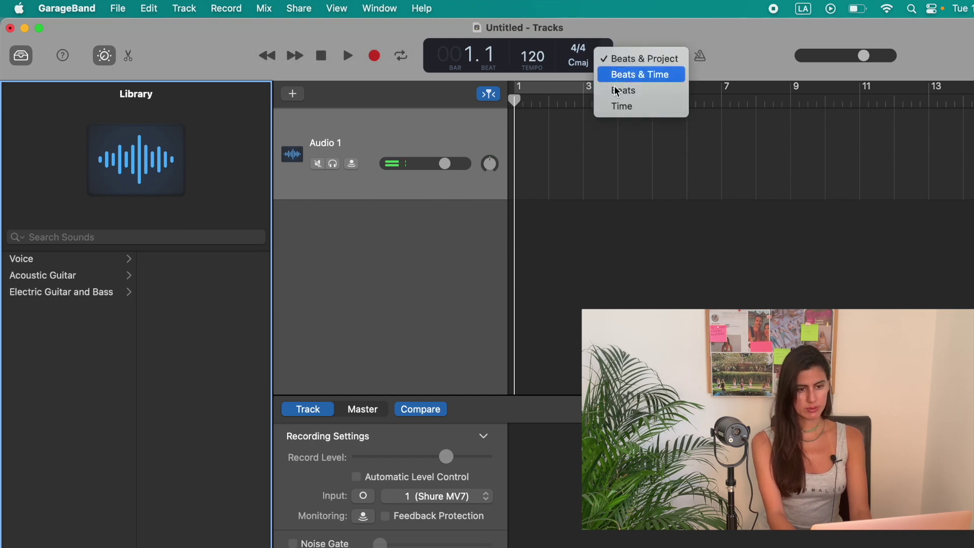
{"action": "left_click", "coordinate": [618, 108]}
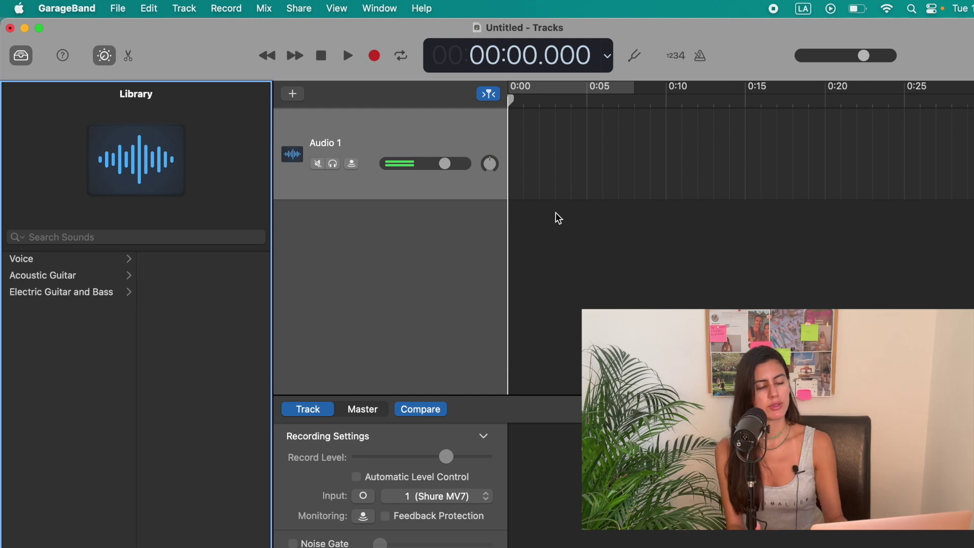
{"action": "left_click", "coordinate": [375, 57]}
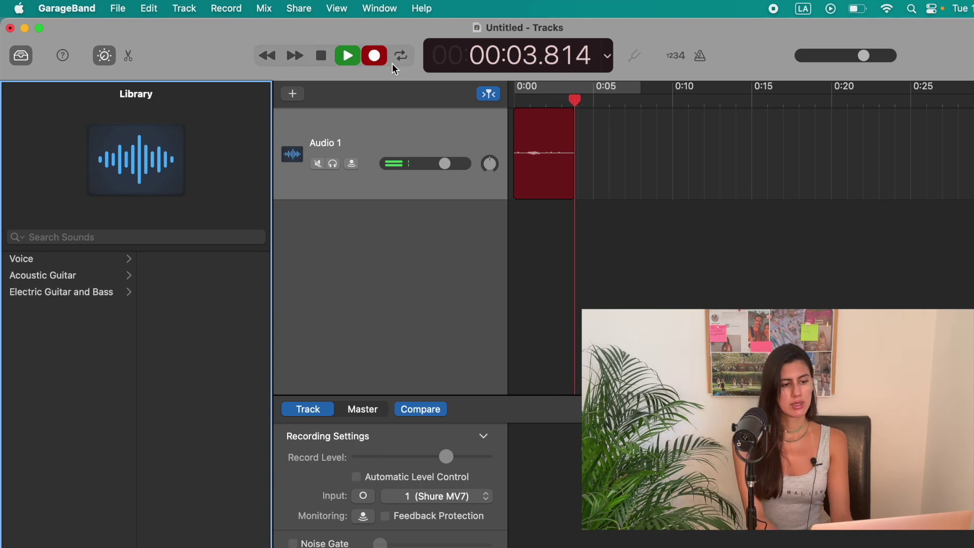
{"action": "left_click", "coordinate": [376, 55]}
{"action": "key", "text": "space"}
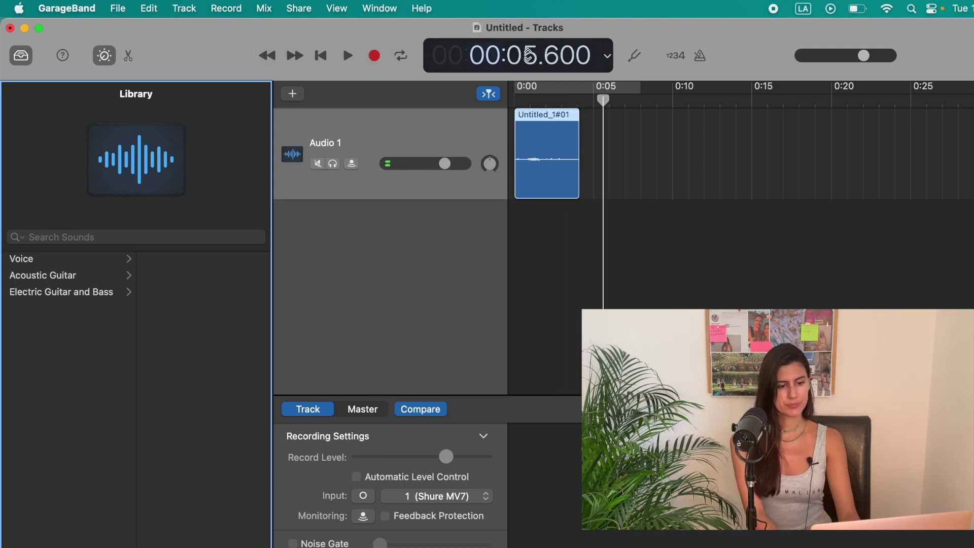
{"action": "left_click_drag", "start_coordinate": [603, 102], "coordinate": [499, 92]}
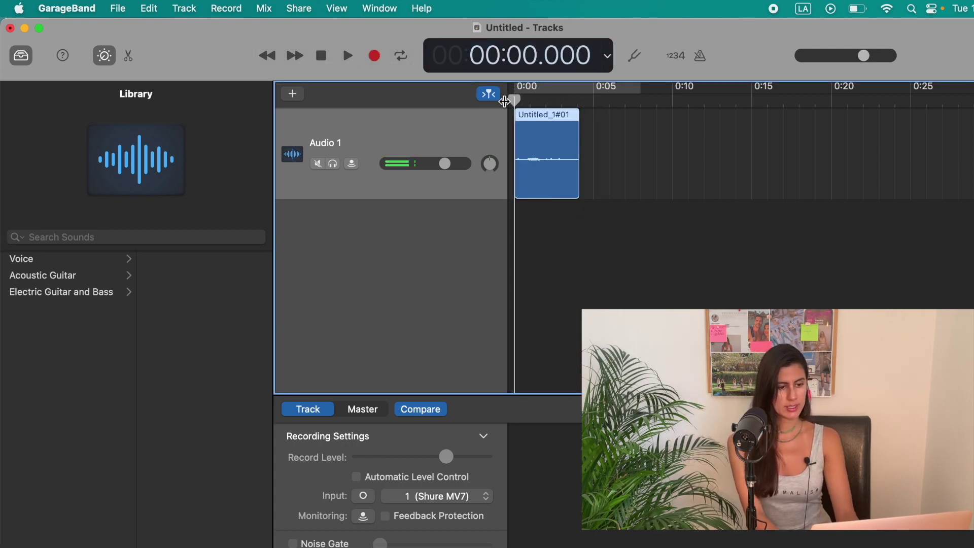
{"action": "left_click", "coordinate": [348, 56]}
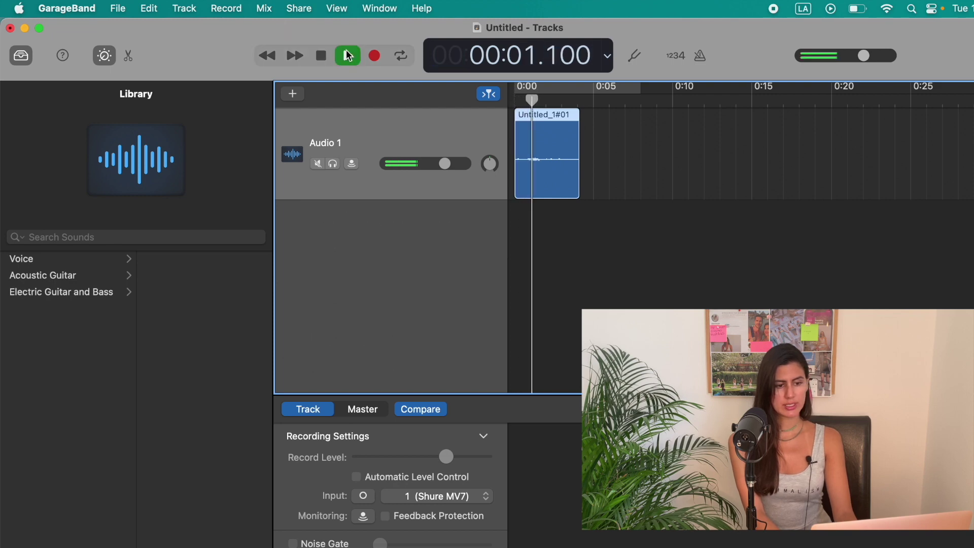
{"action": "left_click", "coordinate": [348, 56]}
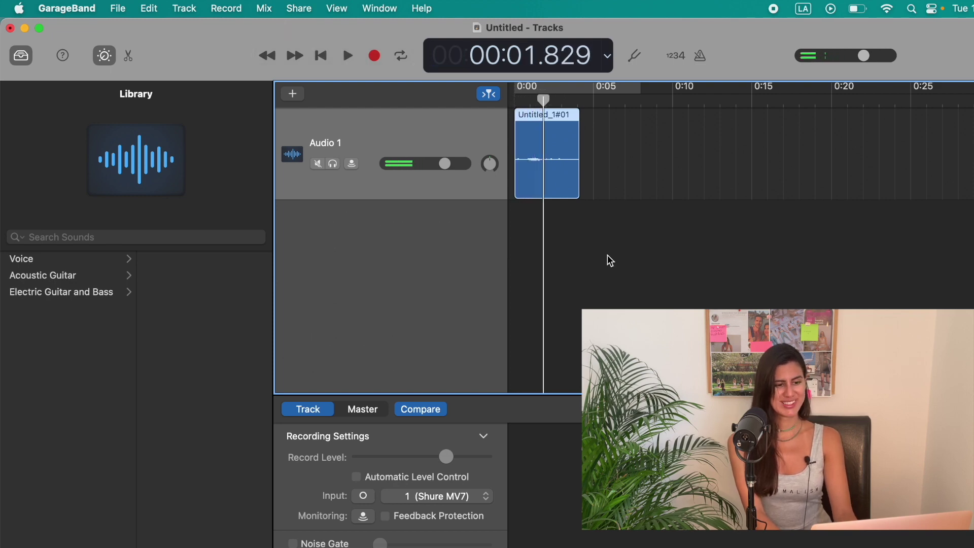
{"action": "left_click_drag", "start_coordinate": [543, 100], "coordinate": [496, 97]}
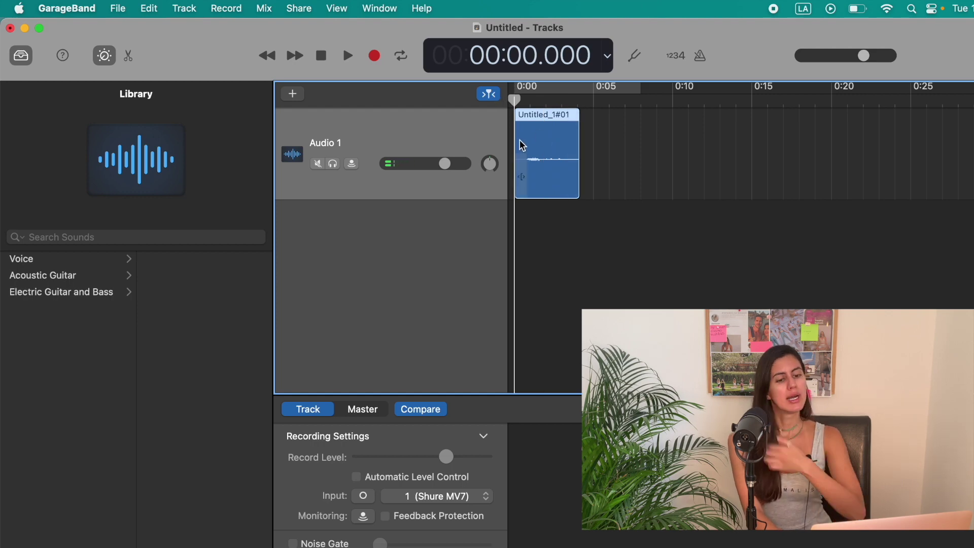
{"action": "key", "text": "Delete"}
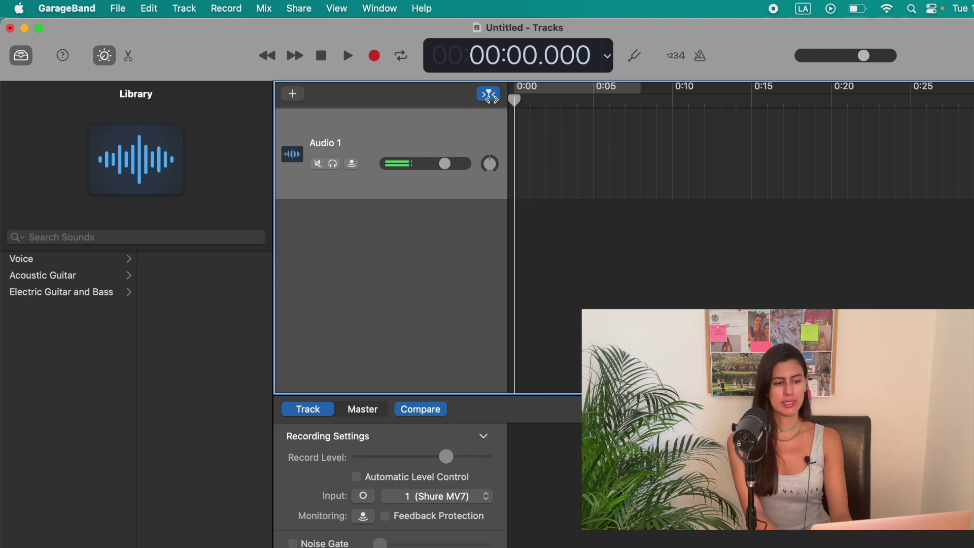
- Record a 23-second voice take on Audio 1, creating region Untitled_1#02
{"action": "left_click", "coordinate": [379, 60]}
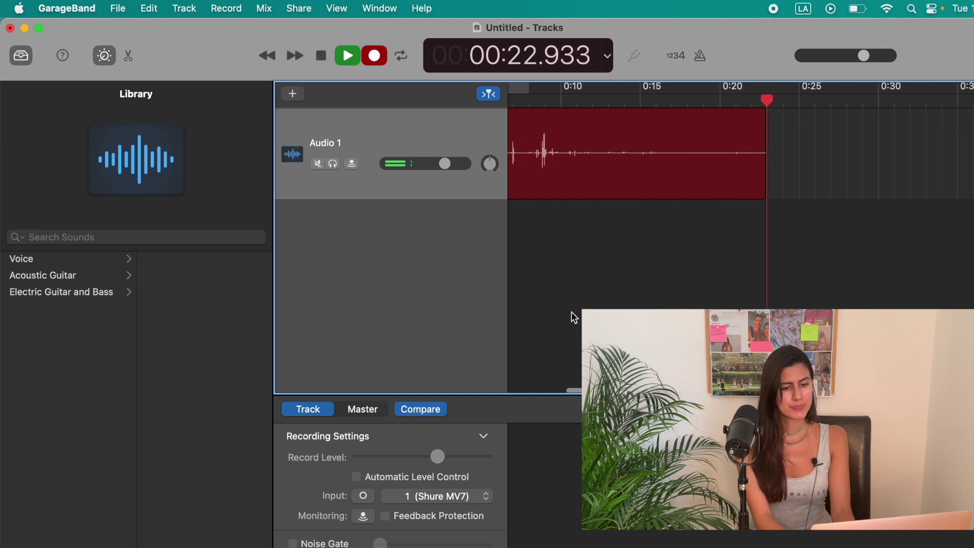
{"action": "key", "text": "space"}
{"action": "scroll", "coordinate": [616, 175], "scroll_direction": "left", "scroll_amount": 5}
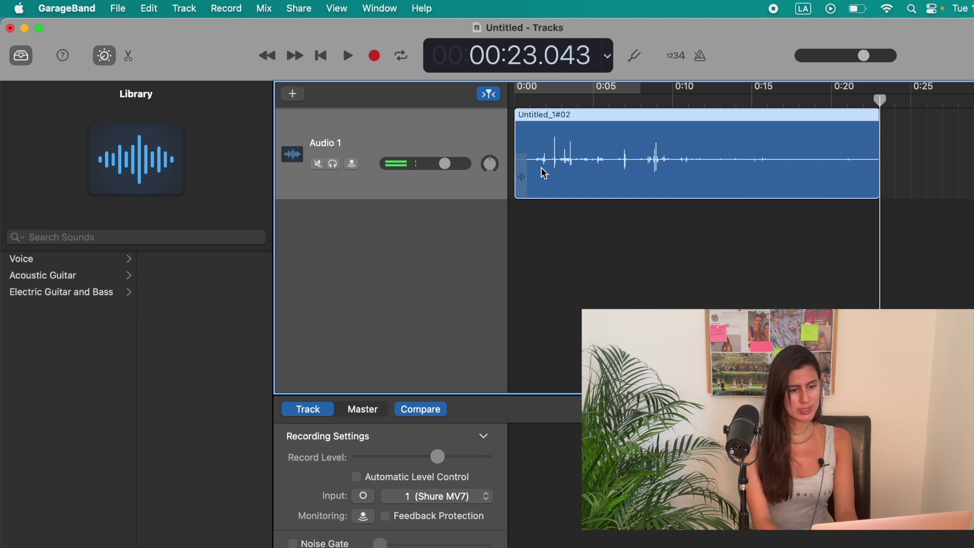
- Zoom in on the recording and trim the silent start off the Untitled_1#02 region
{"action": "scroll", "coordinate": [544, 170], "scroll_direction": "up", "scroll_amount": 5}
{"action": "scroll", "coordinate": [544, 172], "scroll_direction": "left", "scroll_amount": 3}
{"action": "scroll", "coordinate": [544, 173], "scroll_direction": "down", "scroll_amount": 10}
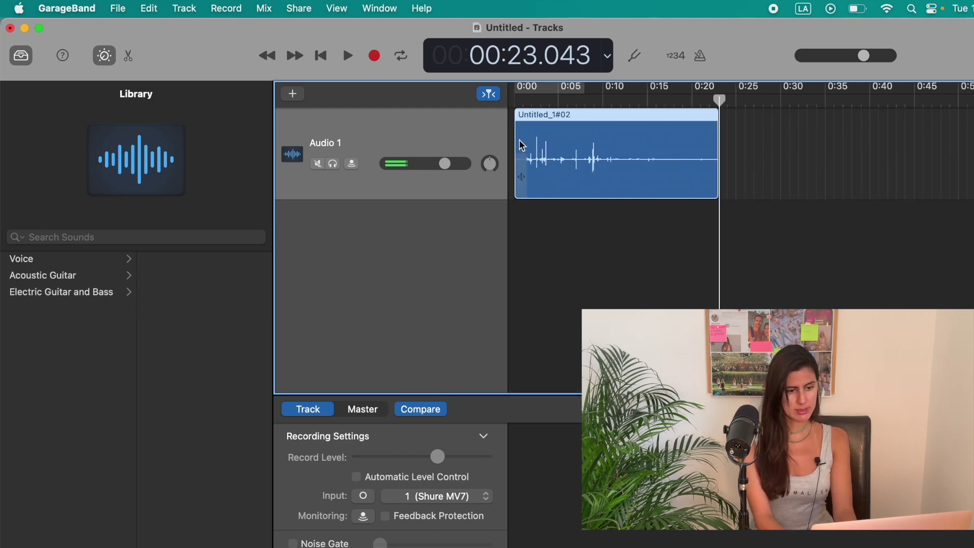
{"action": "scroll", "coordinate": [523, 146], "scroll_direction": "up", "scroll_amount": 10}
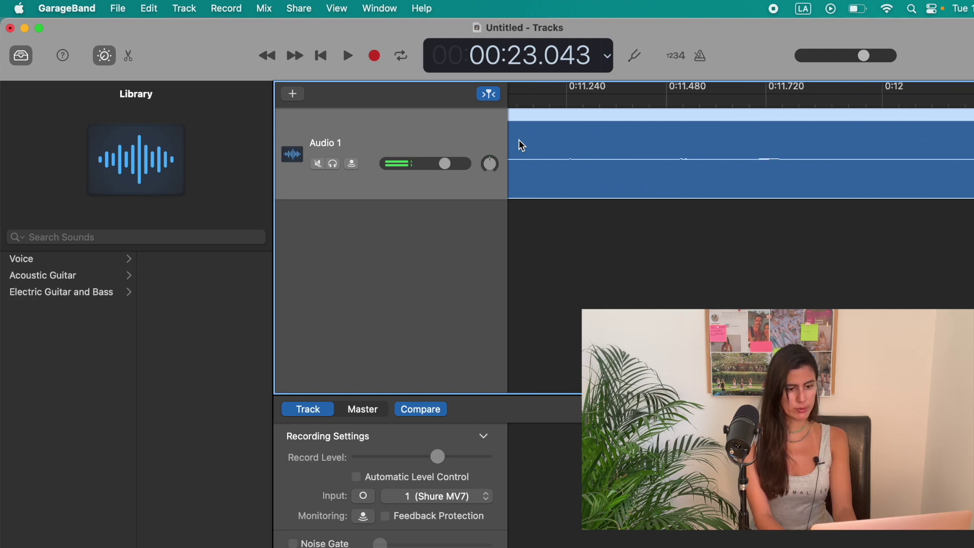
{"action": "scroll", "coordinate": [523, 146], "scroll_direction": "left", "scroll_amount": 15}
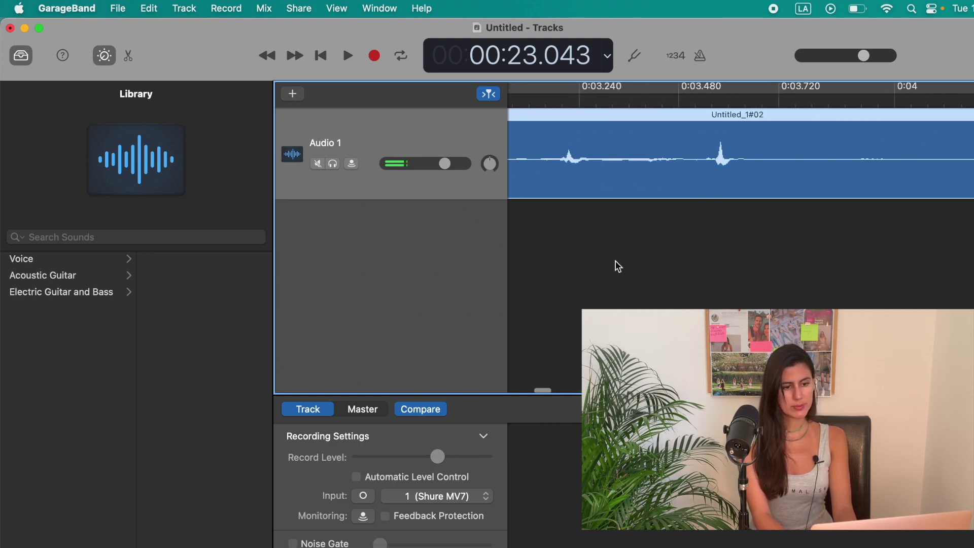
{"action": "scroll", "coordinate": [619, 267], "scroll_direction": "left", "scroll_amount": 6}
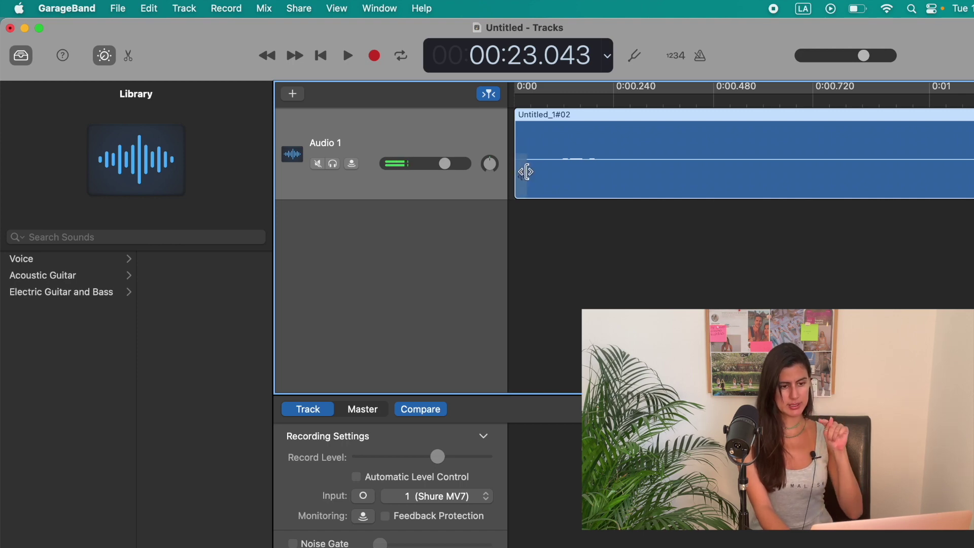
{"action": "left_click_drag", "start_coordinate": [526, 171], "coordinate": [567, 180]}
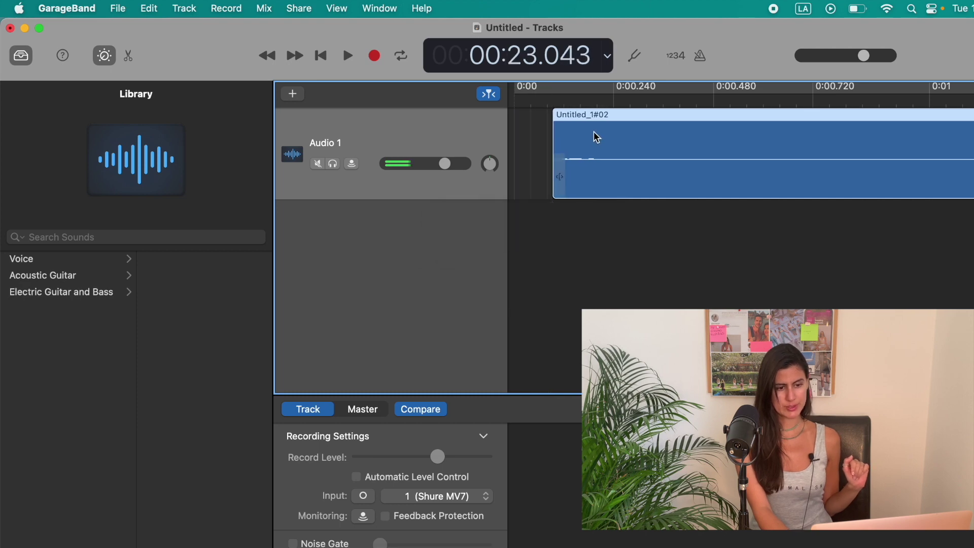
- Move the region to start at 0:00 and trim its end to just before 0:23
{"action": "left_click_drag", "start_coordinate": [596, 141], "coordinate": [536, 138]}
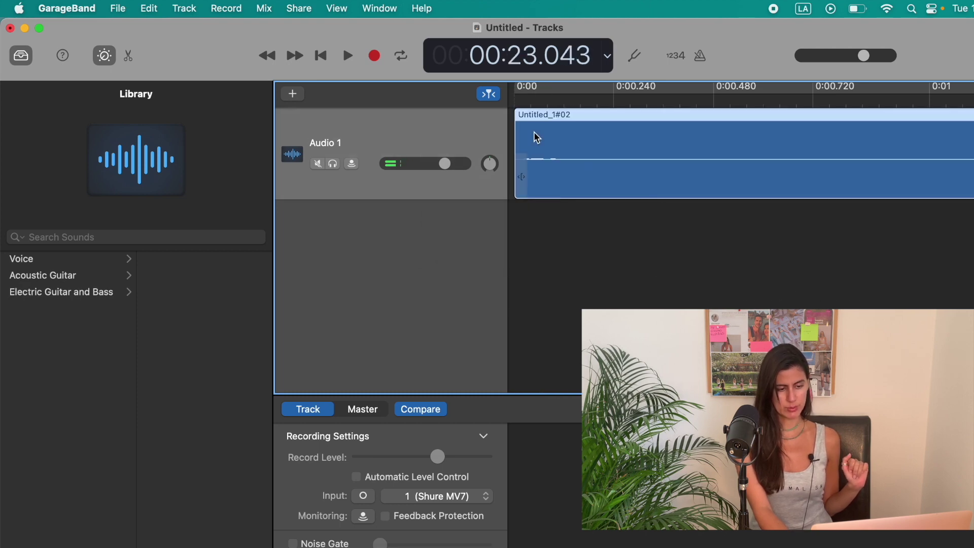
{"action": "scroll", "coordinate": [780, 194], "scroll_direction": "right", "scroll_amount": 15}
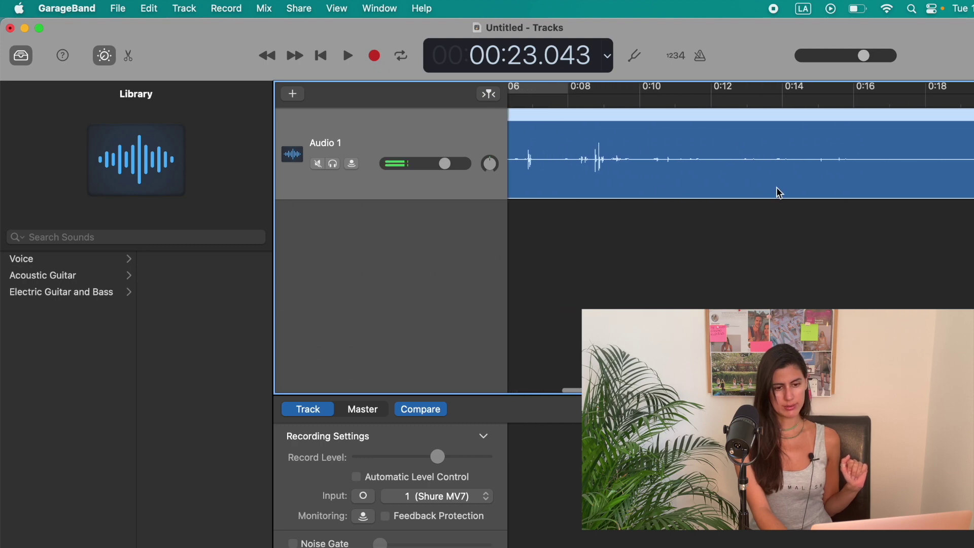
{"action": "left_click_drag", "start_coordinate": [598, 144], "coordinate": [555, 148]}
{"action": "left_click", "coordinate": [644, 159]}
{"action": "scroll", "coordinate": [644, 161], "scroll_direction": "left", "scroll_amount": 5}
{"action": "scroll", "coordinate": [644, 160], "scroll_direction": "left", "scroll_amount": 2}
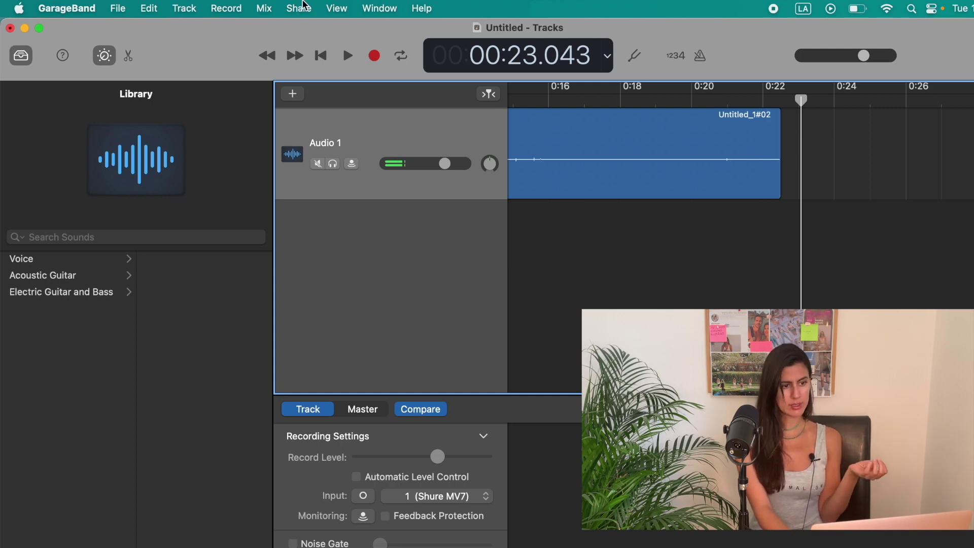
{"action": "left_click", "coordinate": [304, 6]}
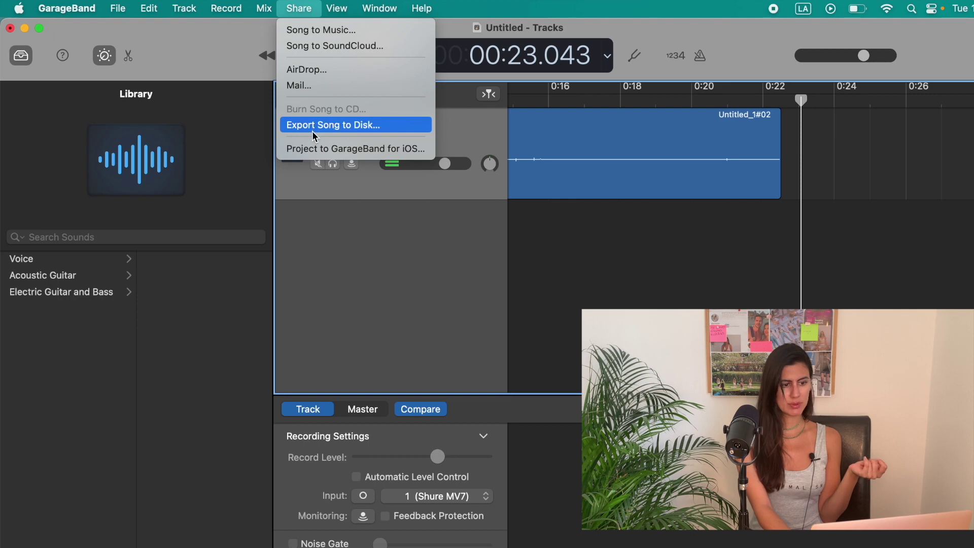
- Export the trimmed voice recording with Share > Export Song to Disk
{"action": "left_click", "coordinate": [346, 127]}
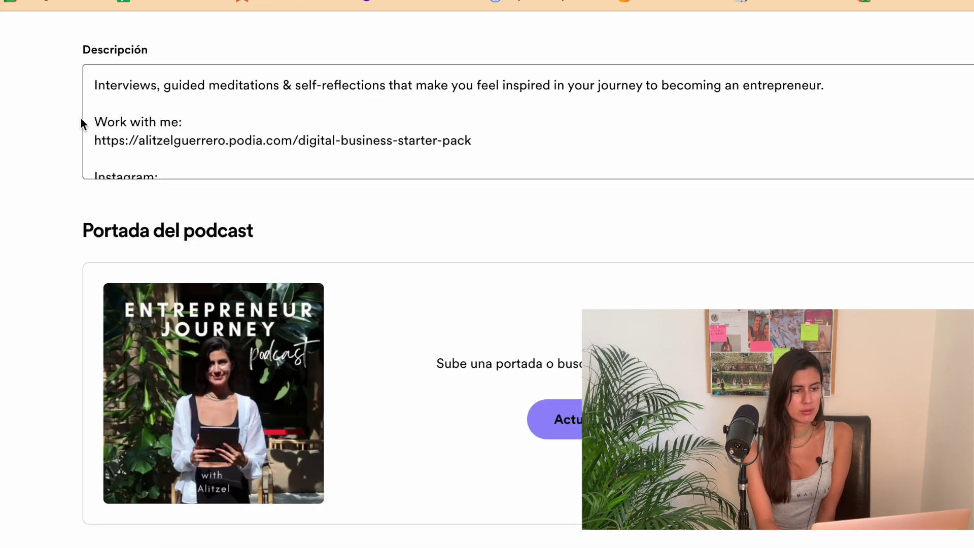
- Scroll up the Adobe Podcast Enhance Speech page
{"action": "scroll", "coordinate": [81, 124], "scroll_direction": "up", "scroll_amount": 7}
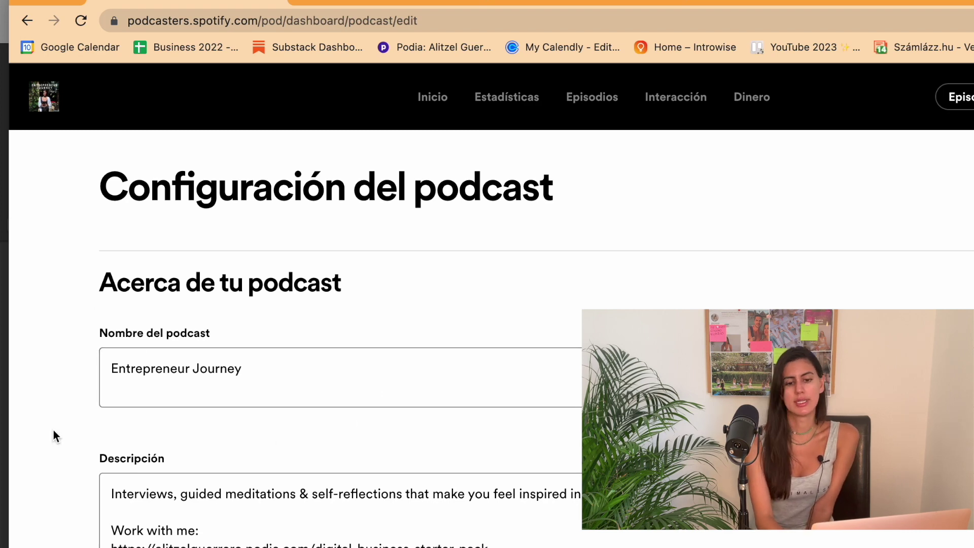
{"action": "scroll", "coordinate": [53, 430], "scroll_direction": "down", "scroll_amount": 3}
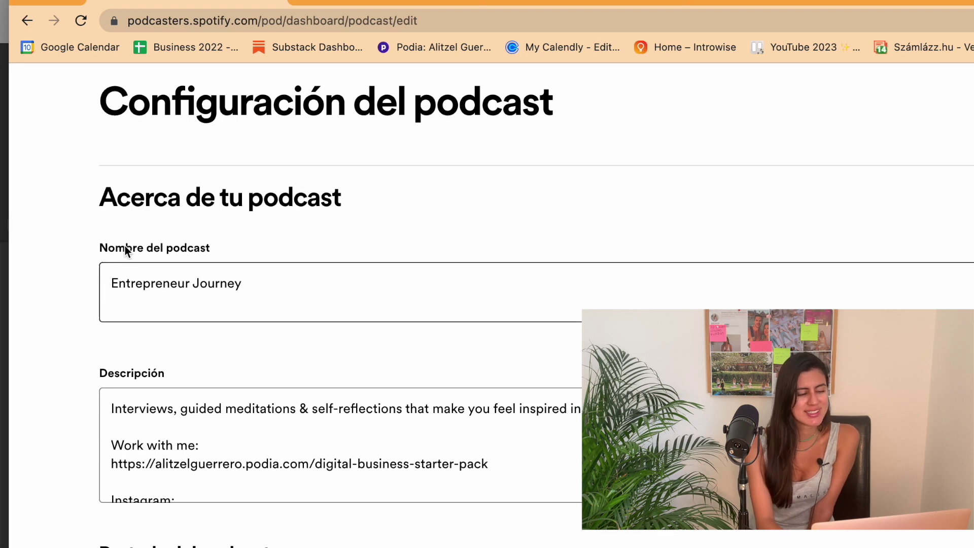
{"action": "left_click", "coordinate": [281, 292]}
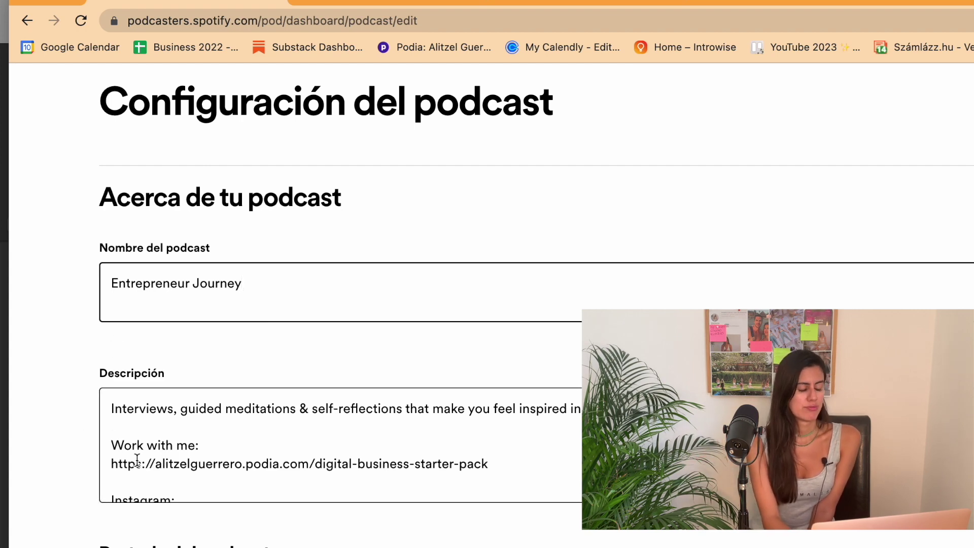
- Review the Entrepreneur Journey description, selecting and then clearing the Work with me link line
{"action": "left_click", "coordinate": [115, 421]}
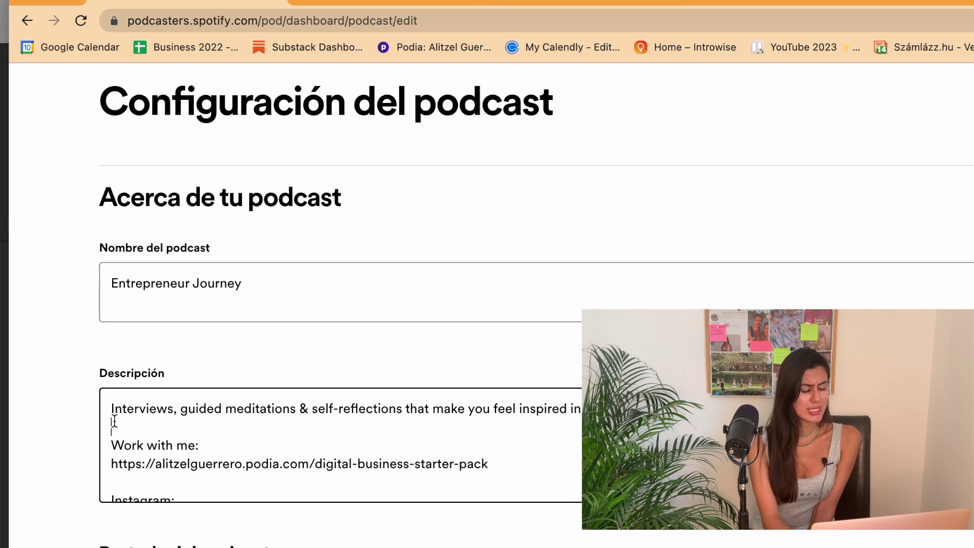
{"action": "scroll", "coordinate": [160, 449], "scroll_direction": "down", "scroll_amount": 1}
{"action": "scroll", "coordinate": [160, 450], "scroll_direction": "down", "scroll_amount": 1}
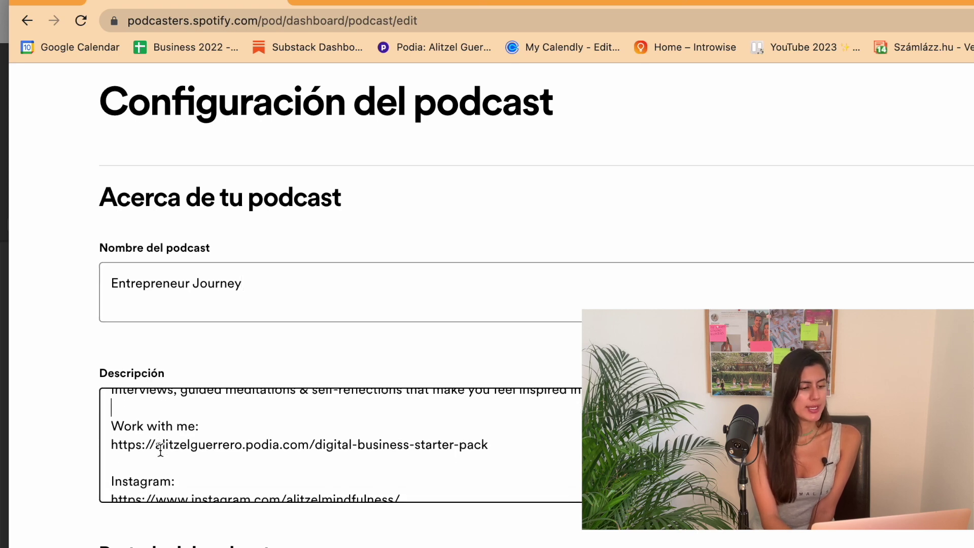
{"action": "scroll", "coordinate": [161, 449], "scroll_direction": "up", "scroll_amount": 2}
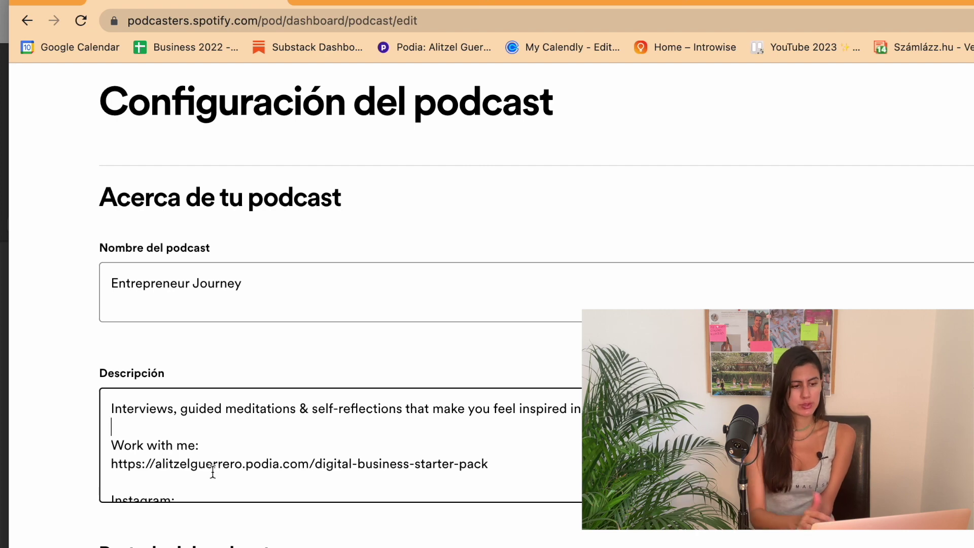
{"action": "triple_click", "coordinate": [193, 464]}
{"action": "left_click", "coordinate": [163, 419]}
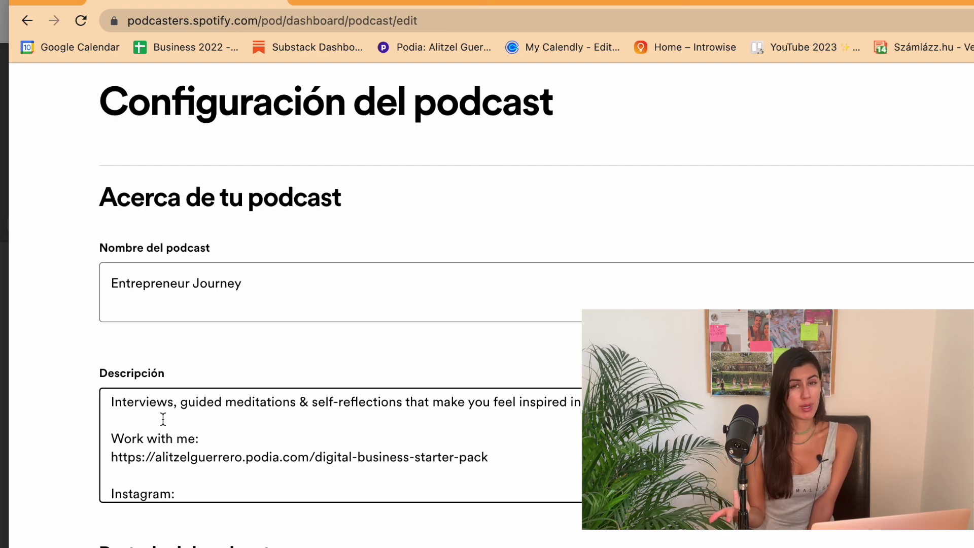
- Scroll down to Portada del podcast and switch to the Canva cover design
{"action": "scroll", "coordinate": [163, 420], "scroll_direction": "down", "scroll_amount": 2}
{"action": "scroll", "coordinate": [28, 523], "scroll_direction": "down", "scroll_amount": 5}
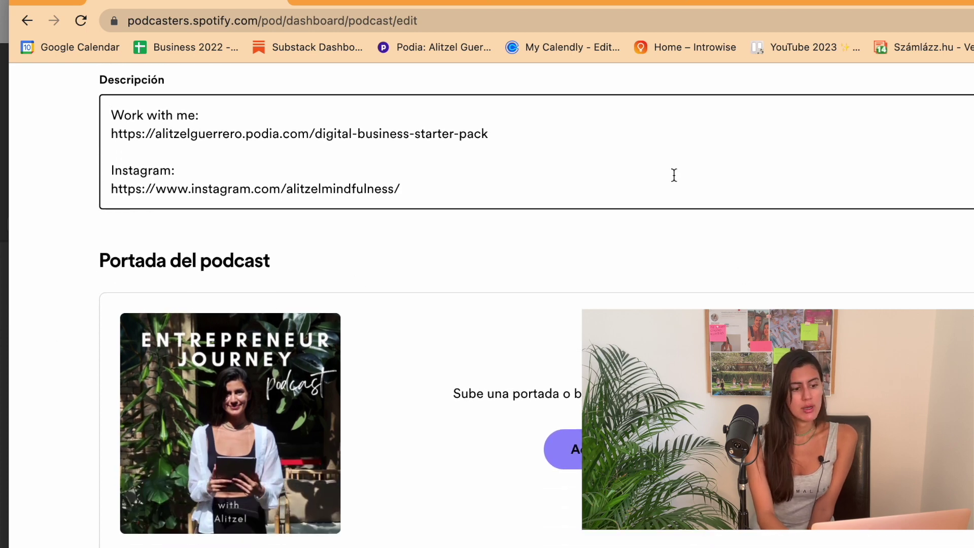
{"action": "left_click", "coordinate": [381, 3]}
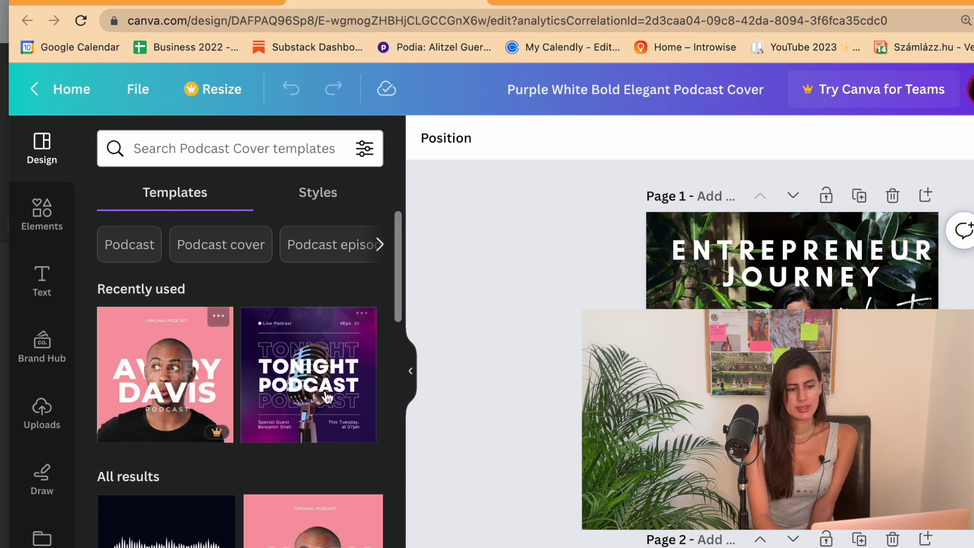
- Inspect the cover's background photo and ENTREPRENEUR JOURNEY title, then deselect them
{"action": "left_click", "coordinate": [792, 264]}
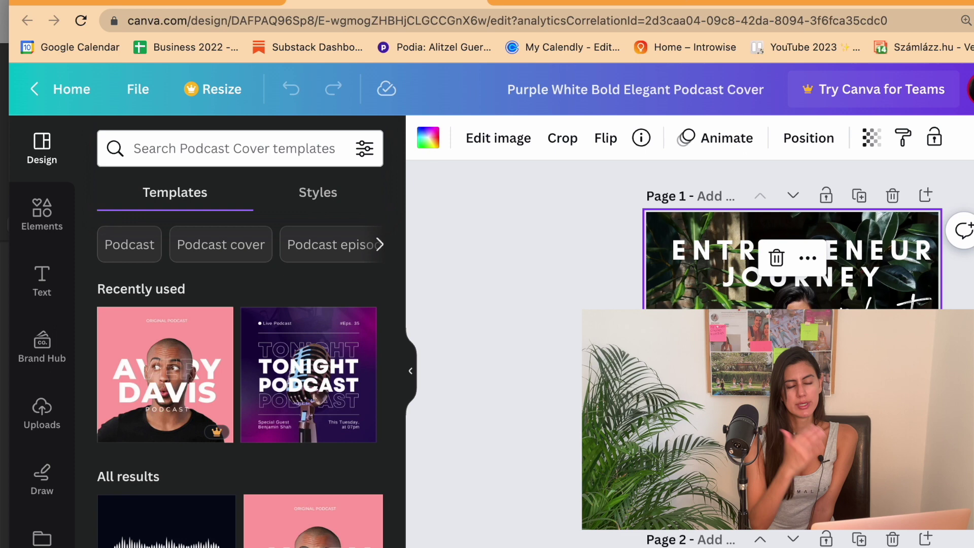
{"action": "left_click", "coordinate": [802, 264]}
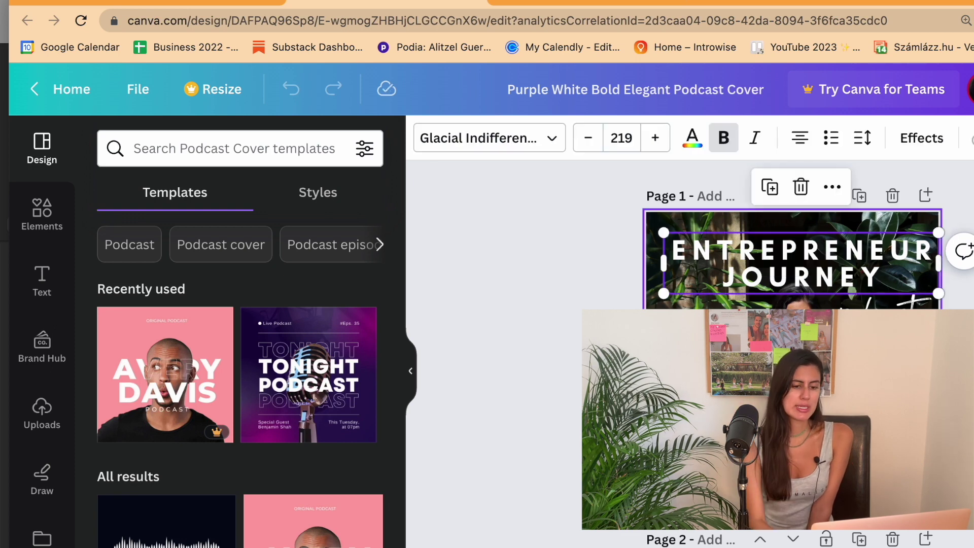
{"action": "key", "text": "Escape"}
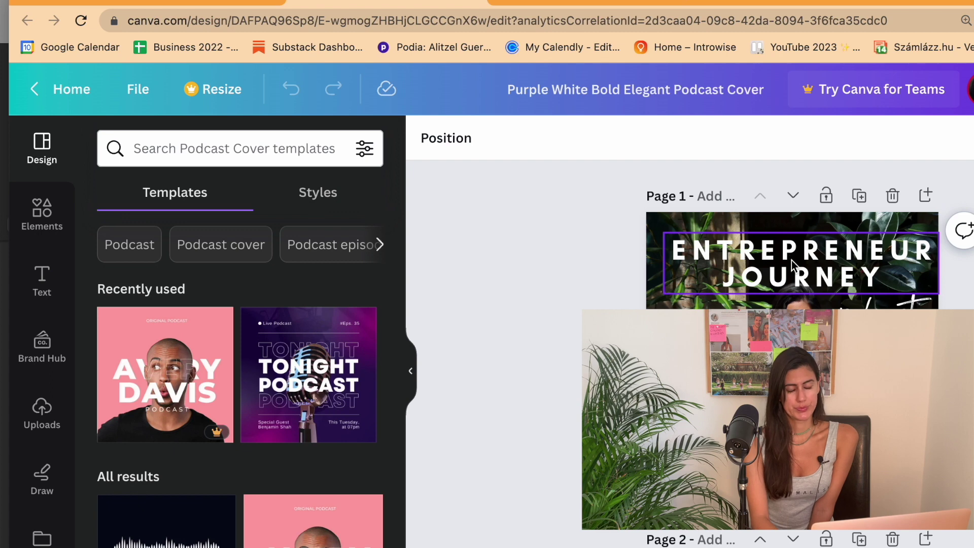
{"action": "scroll", "coordinate": [311, 453], "scroll_direction": "down", "scroll_amount": 3}
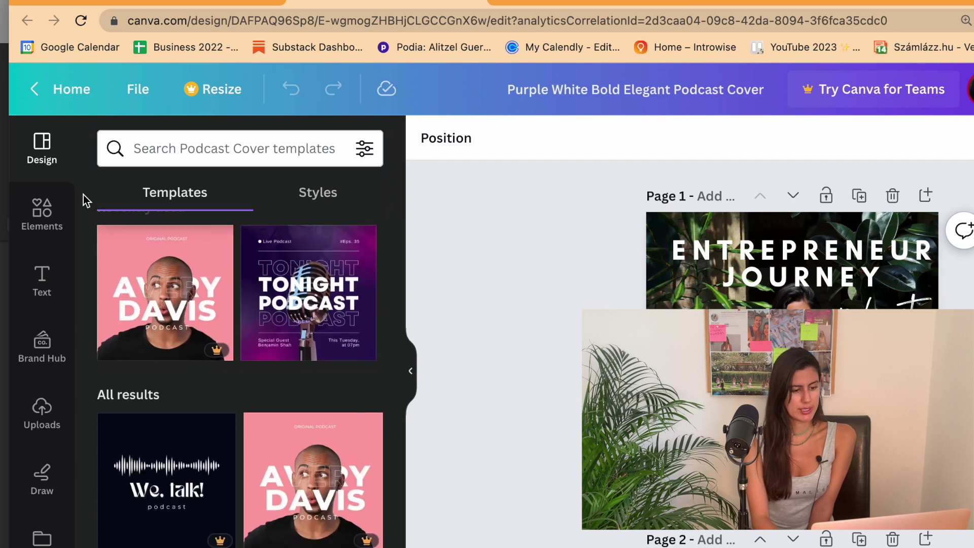
- Search Podcast Cover templates for 'podcast' and scroll through the results
{"action": "left_click", "coordinate": [189, 145]}
{"action": "type", "text": "podcast"}
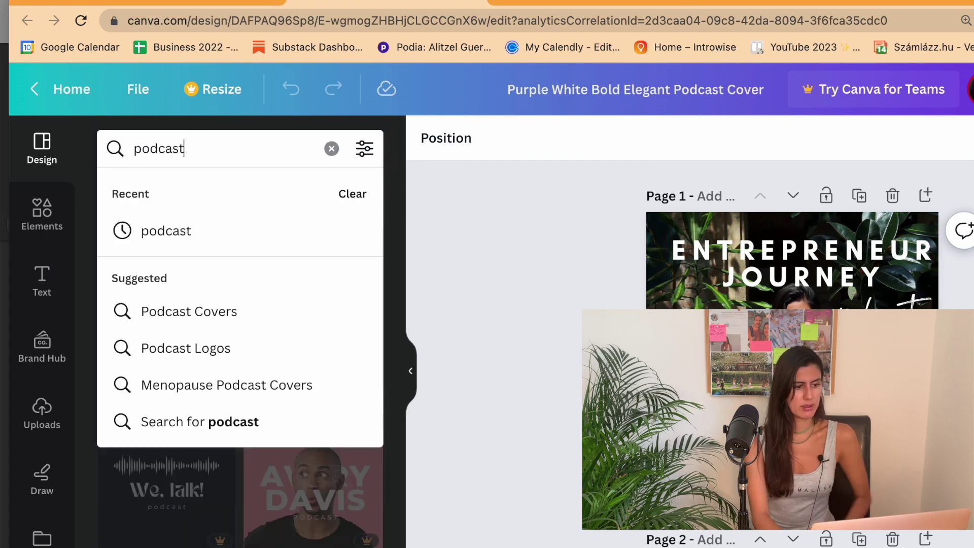
{"action": "key", "text": "Return"}
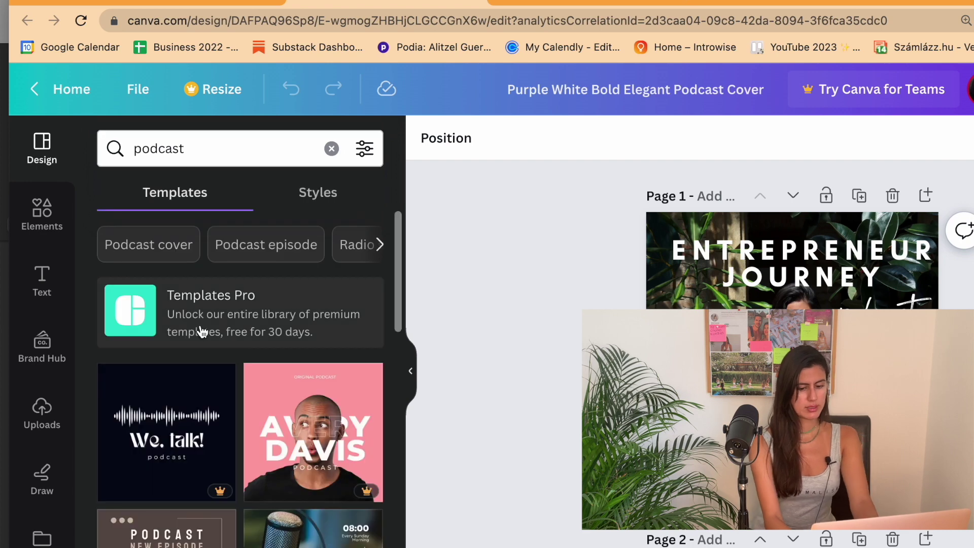
{"action": "scroll", "coordinate": [202, 333], "scroll_direction": "down", "scroll_amount": 5}
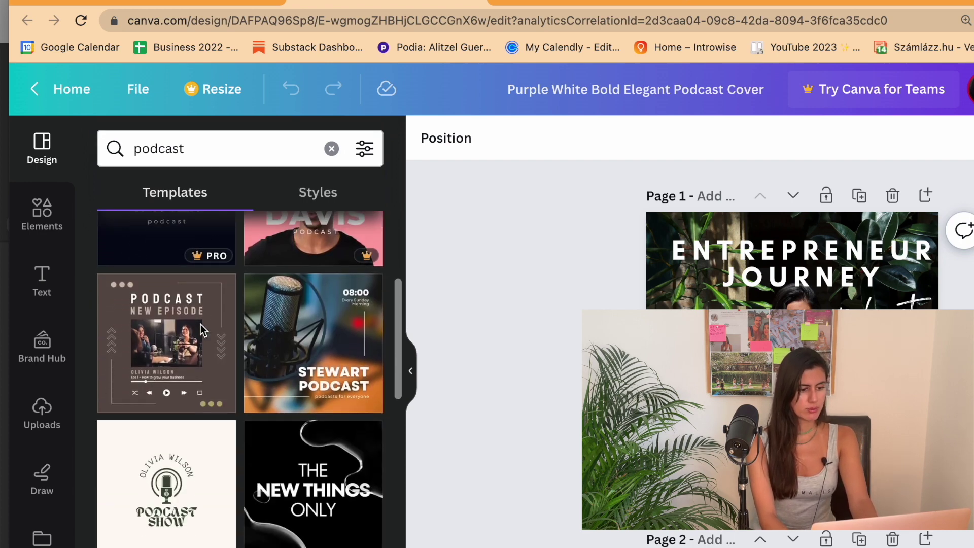
{"action": "scroll", "coordinate": [210, 436], "scroll_direction": "down", "scroll_amount": 6}
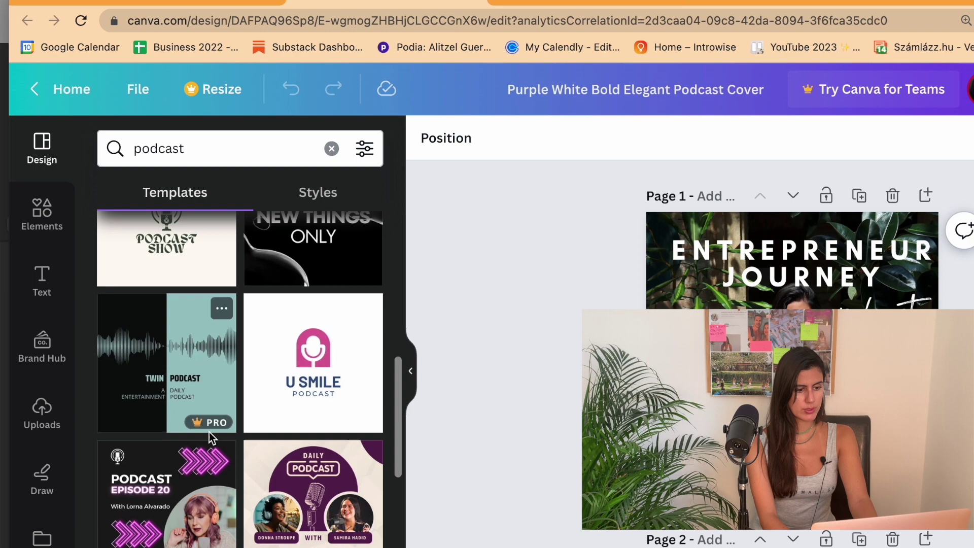
{"action": "scroll", "coordinate": [213, 447], "scroll_direction": "down", "scroll_amount": 1}
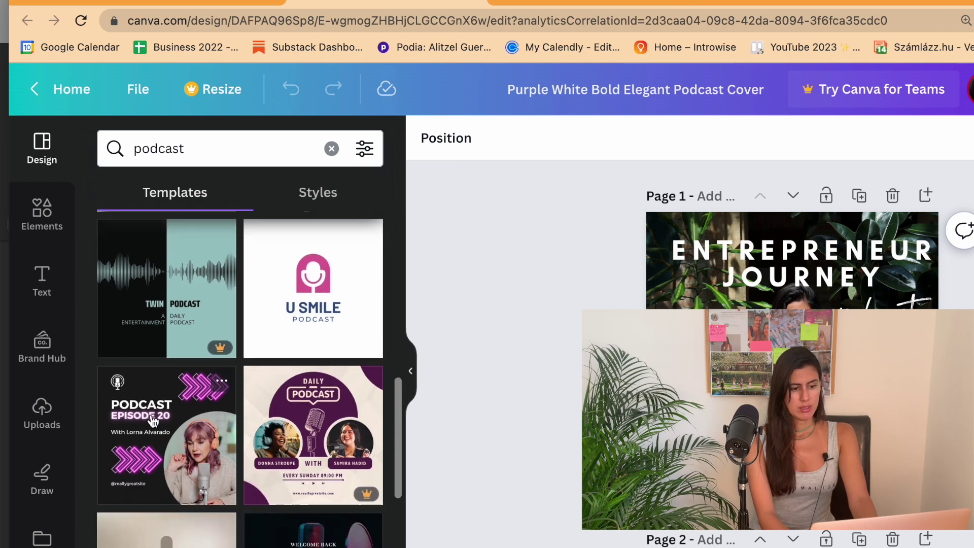
{"action": "scroll", "coordinate": [240, 520], "scroll_direction": "down", "scroll_amount": 3}
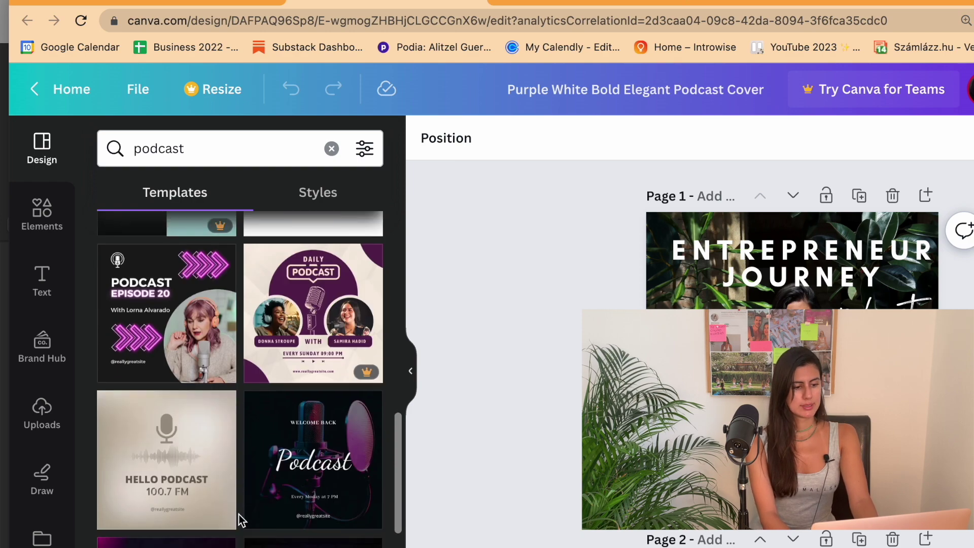
{"action": "scroll", "coordinate": [239, 518], "scroll_direction": "down", "scroll_amount": 7}
{"action": "scroll", "coordinate": [239, 517], "scroll_direction": "down", "scroll_amount": 3}
{"action": "scroll", "coordinate": [223, 481], "scroll_direction": "up", "scroll_amount": 3}
{"action": "scroll", "coordinate": [315, 413], "scroll_direction": "up", "scroll_amount": 10}
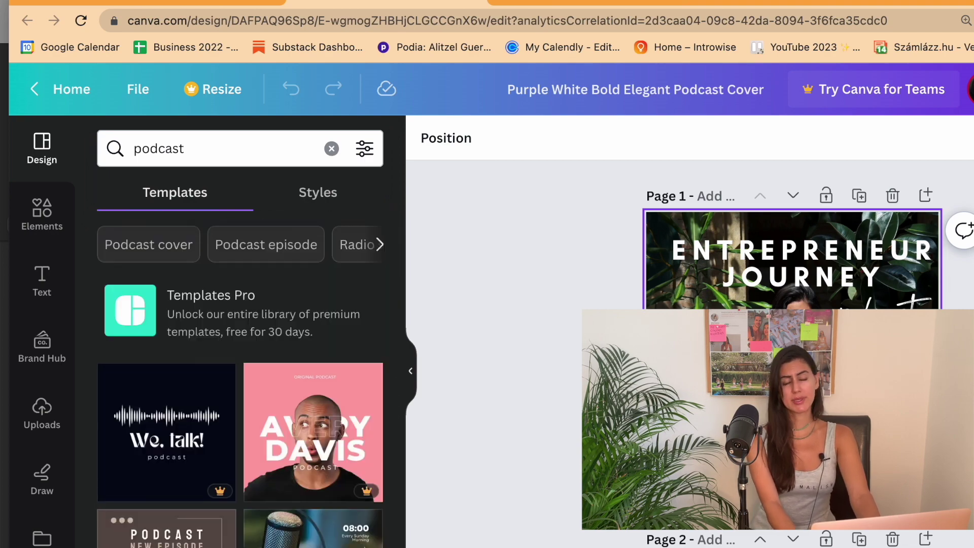
- Return to the Spotify for Podcasters settings and scroll to the Portada del podcast section
{"action": "key", "text": "ctrl+Tab"}
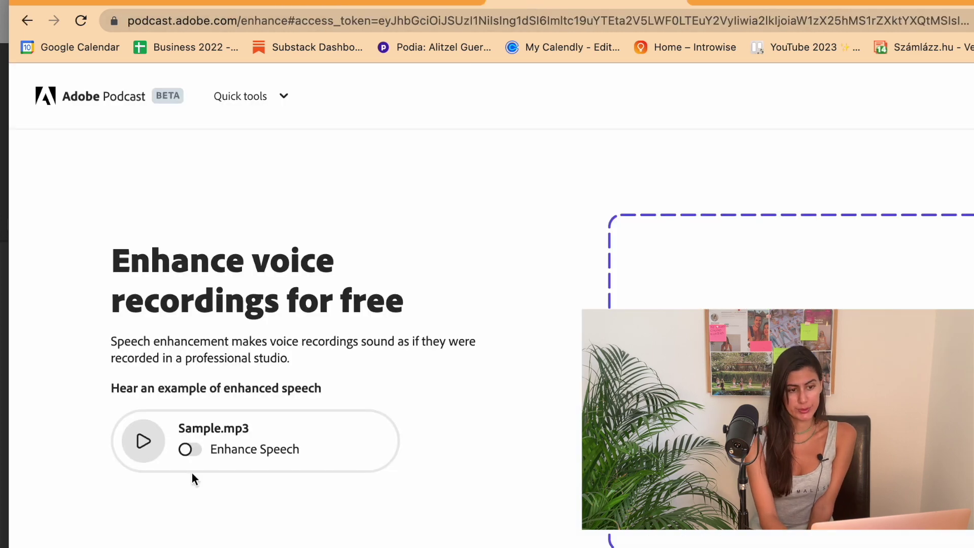
{"action": "left_click", "coordinate": [198, 2]}
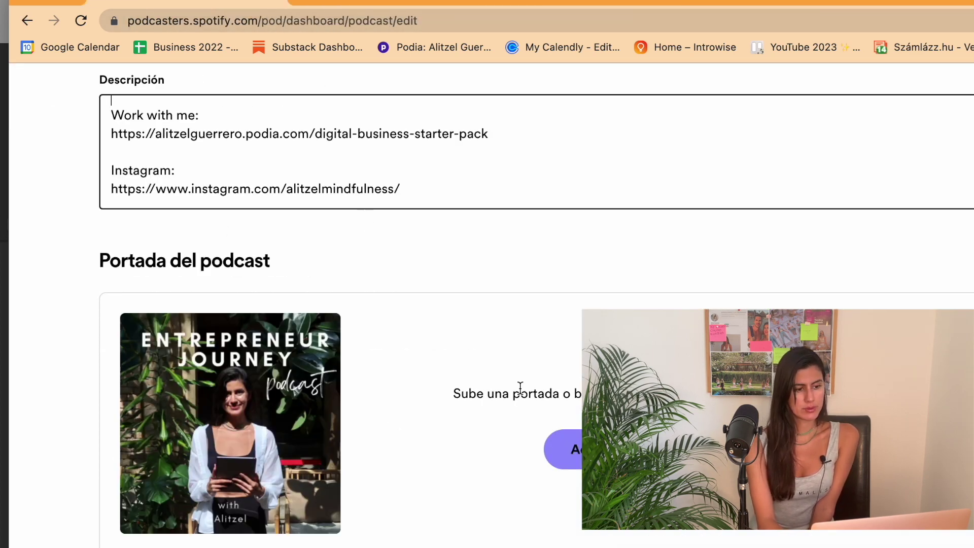
{"action": "scroll", "coordinate": [529, 529], "scroll_direction": "down", "scroll_amount": 3}
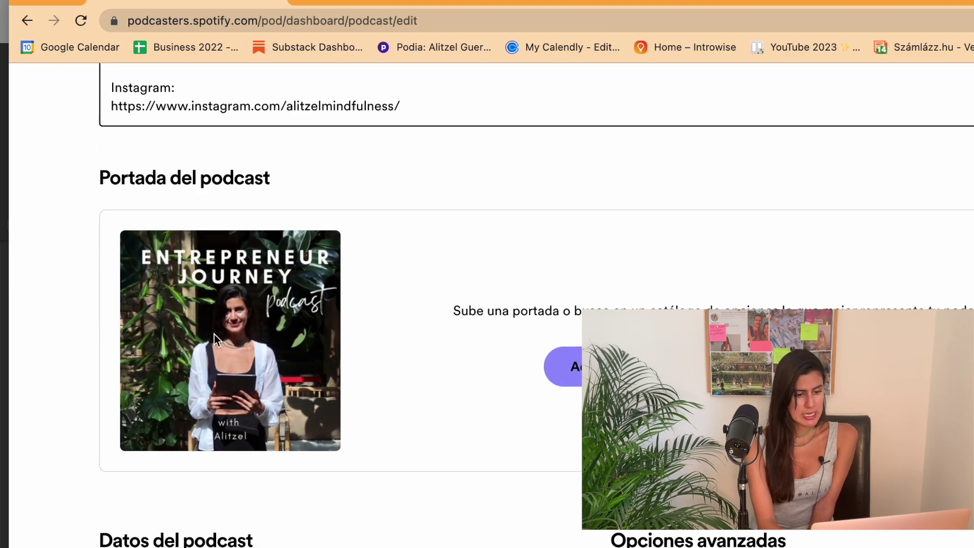